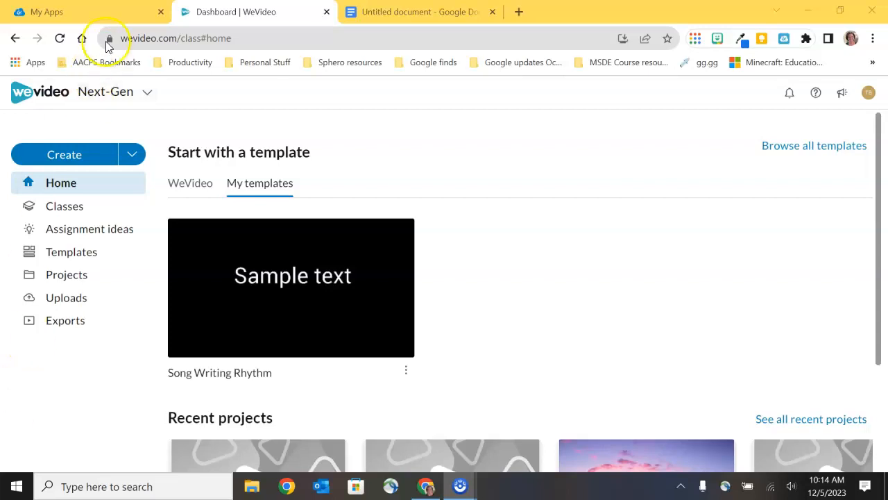
Locate the WeVideo app on the ClassLink LaunchPad page and return to the WeVideo dashboard.
click(106, 13)
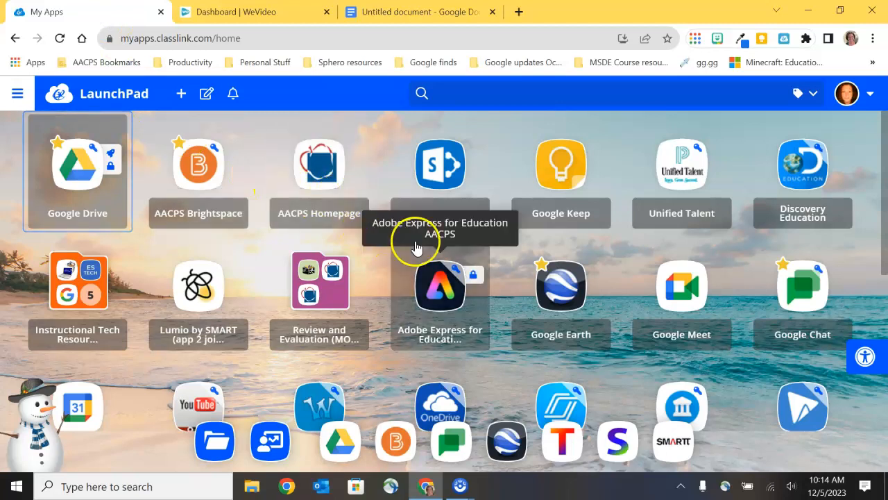
scroll(726, 326, down, 1)
scroll(735, 323, down, 2)
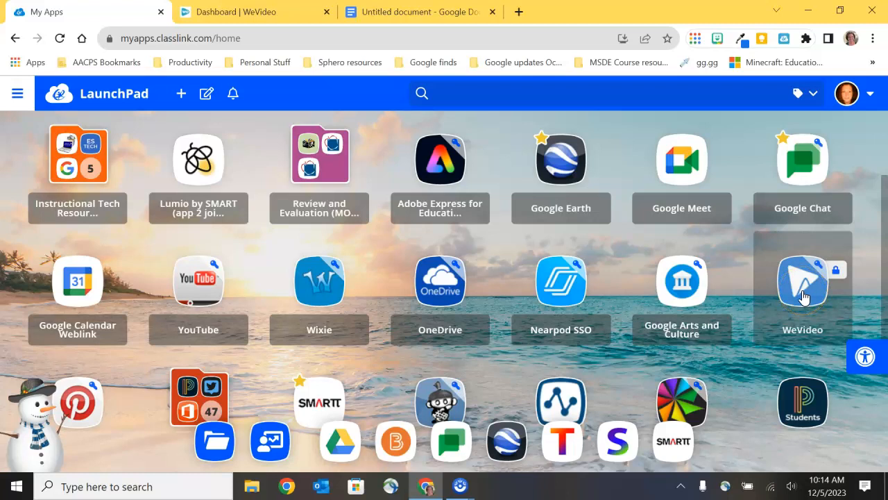
click(222, 19)
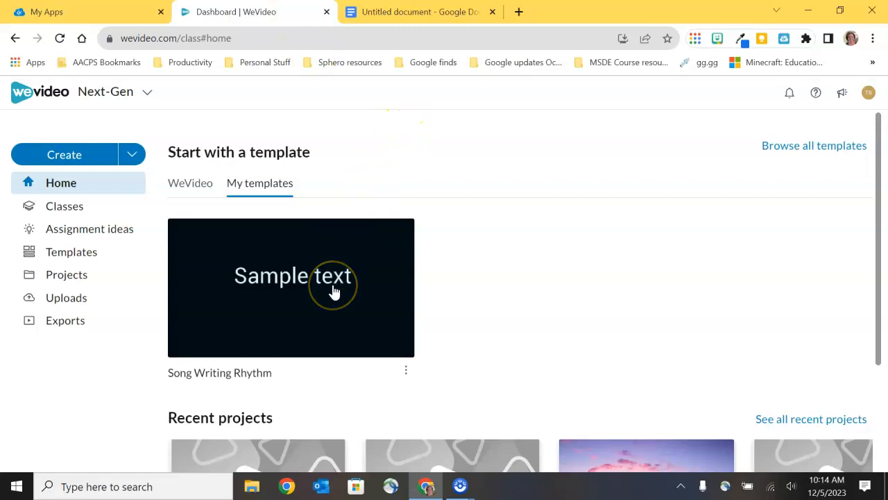
Look over the recent projects on the dashboard and the recommended equipment list in the Google Docs document.
scroll(331, 293, down, 2)
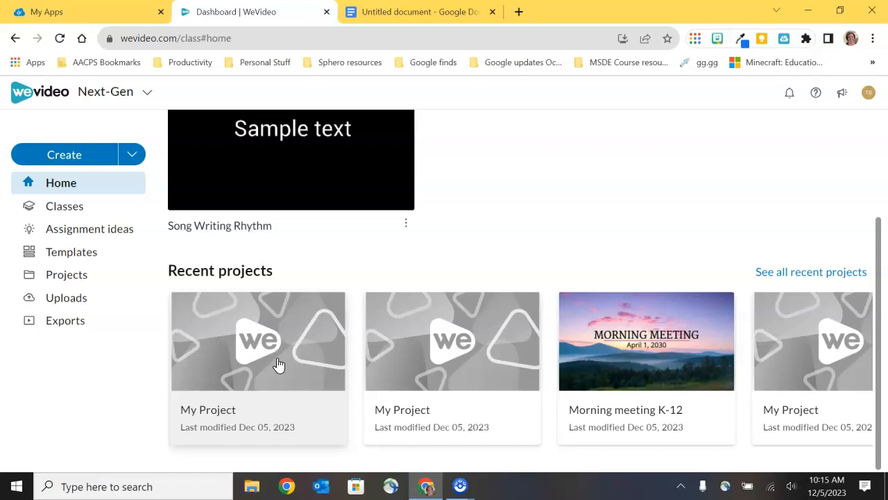
click(318, 345)
click(440, 14)
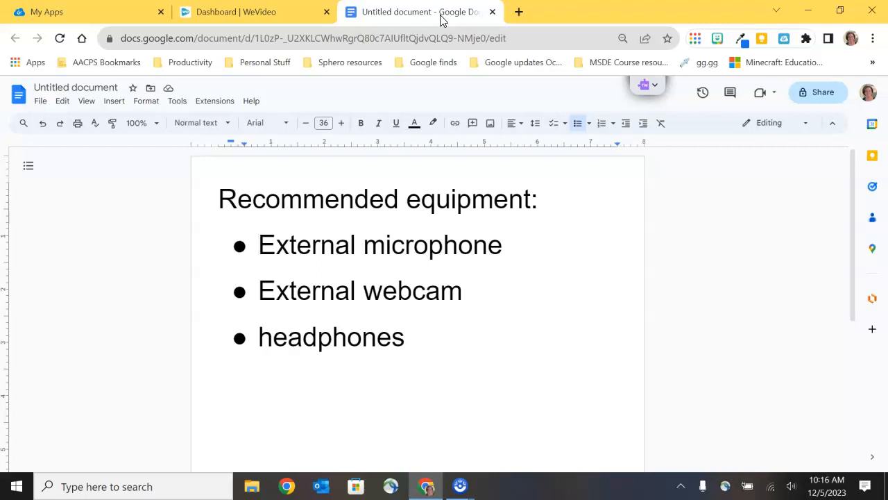
Switch back to the WeVideo dashboard and create a new video project.
click(235, 14)
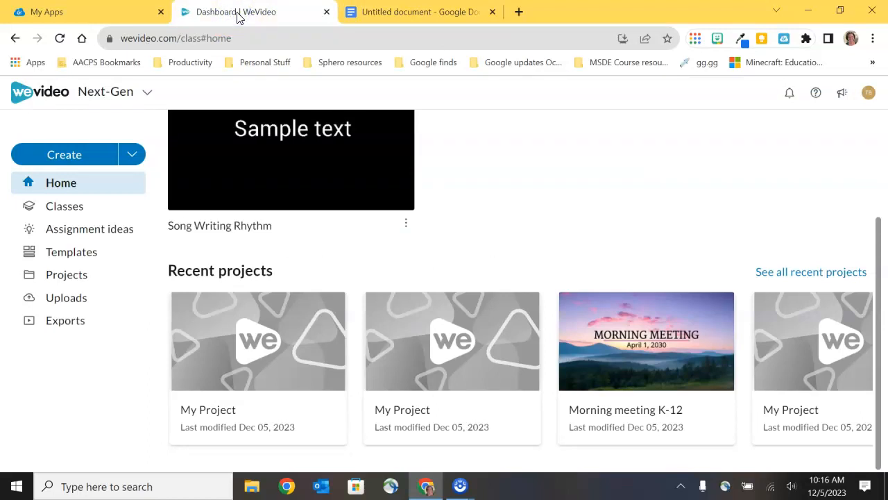
click(132, 157)
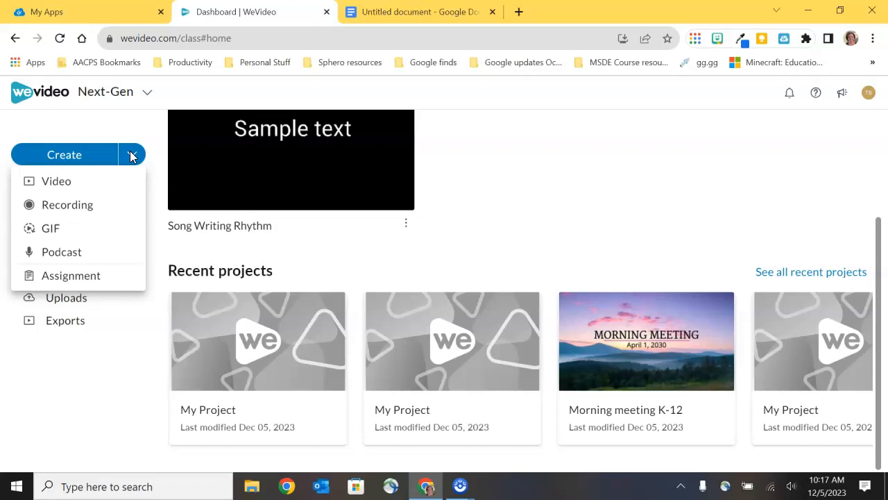
click(61, 186)
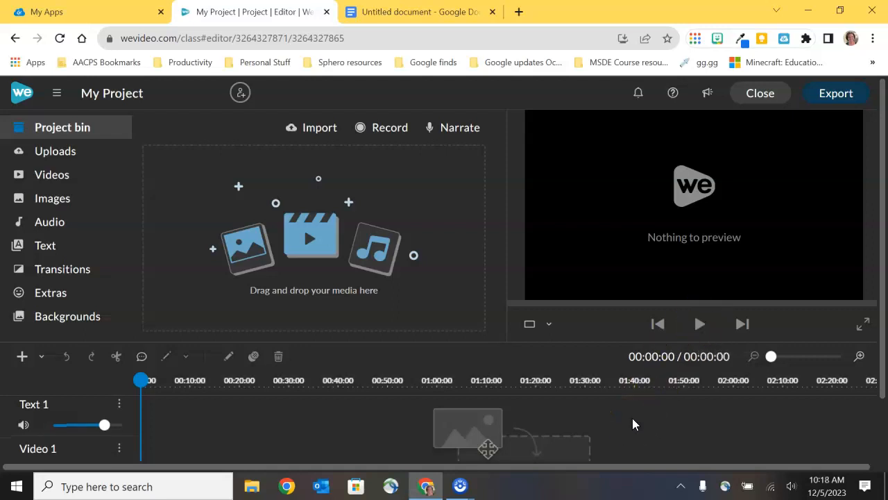
scroll(632, 418, down, 1)
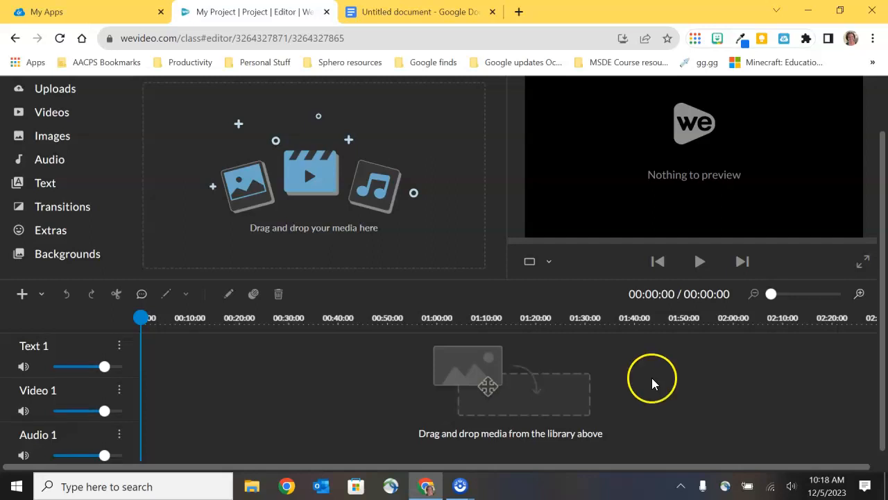
scroll(452, 326, up, 1)
scroll(452, 327, up, 1)
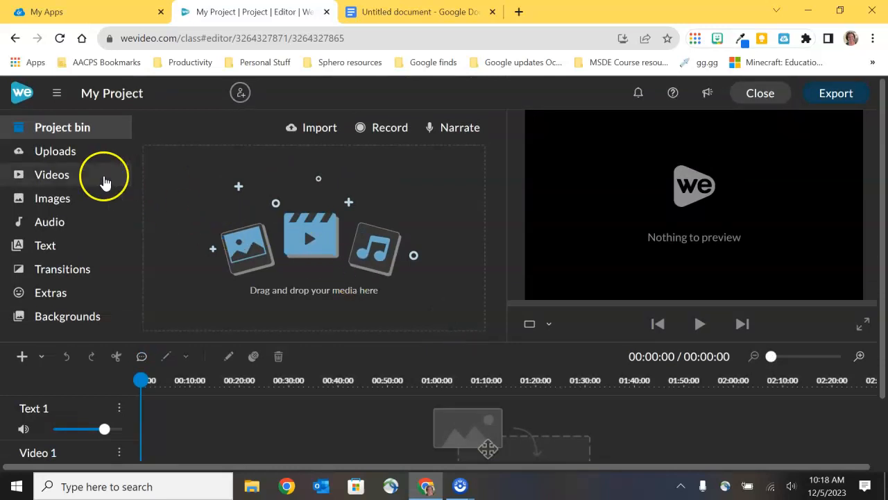
Search the stock video library for "fall".
click(48, 207)
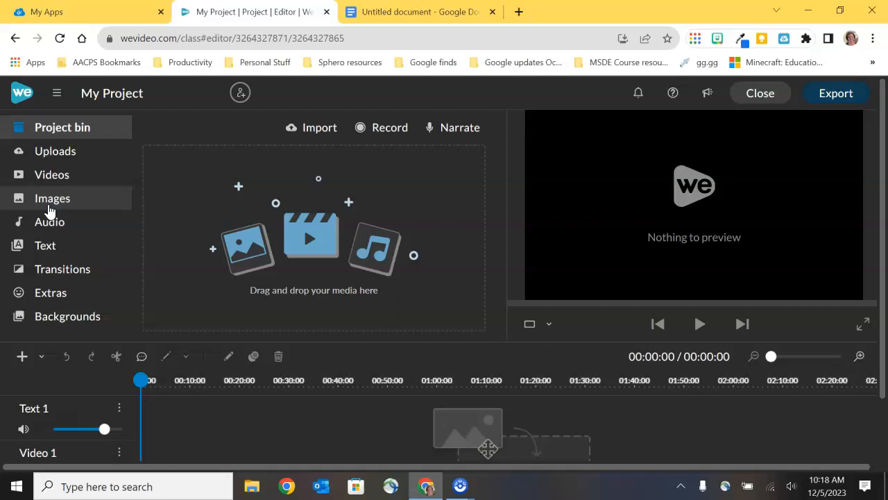
click(57, 176)
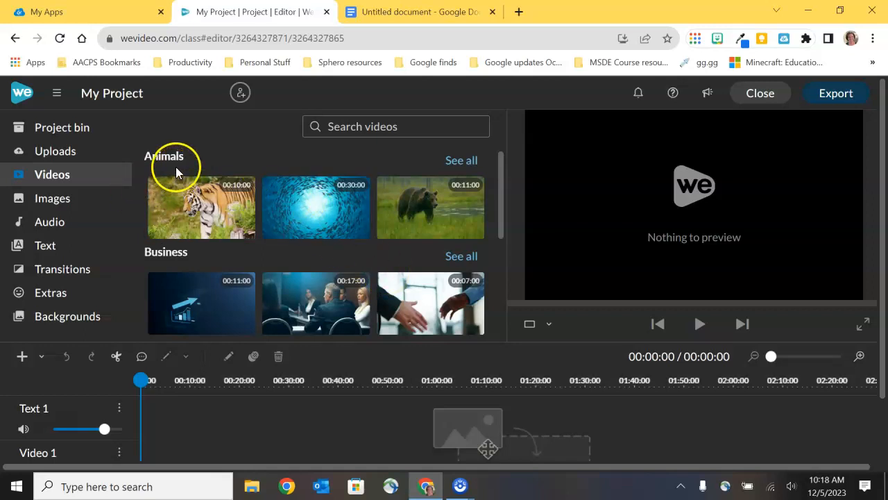
scroll(246, 217, down, 3)
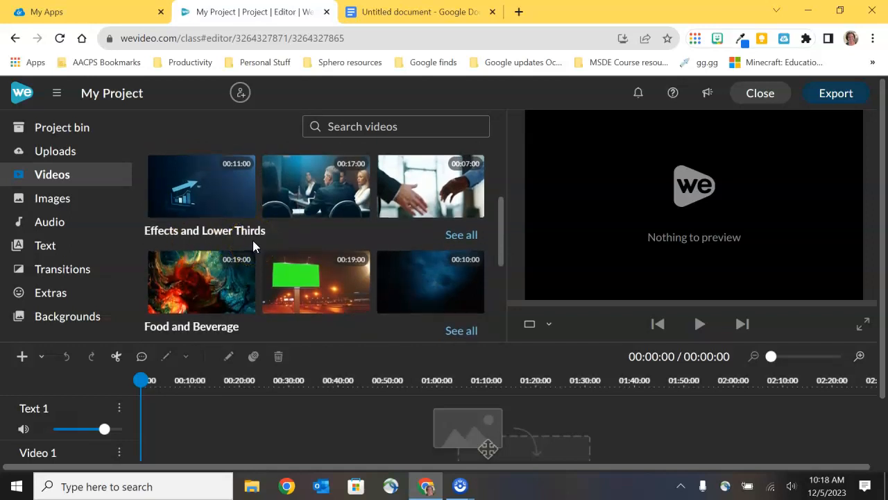
scroll(252, 240, up, 3)
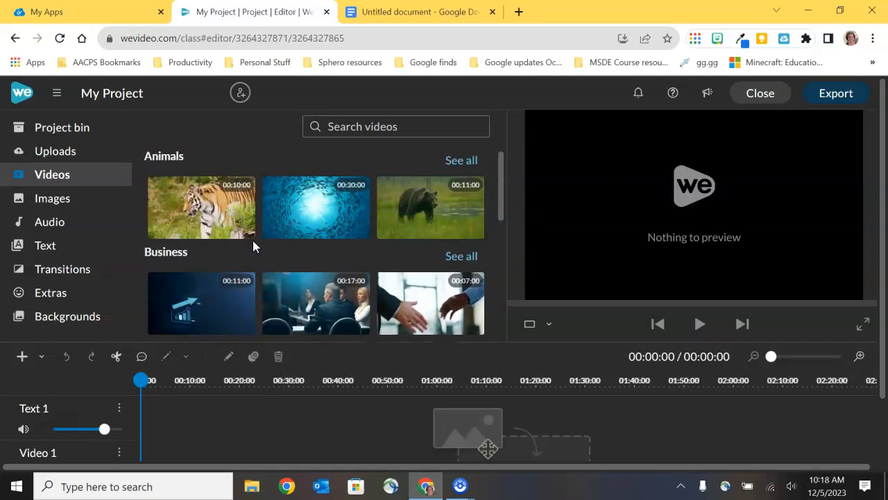
click(352, 127)
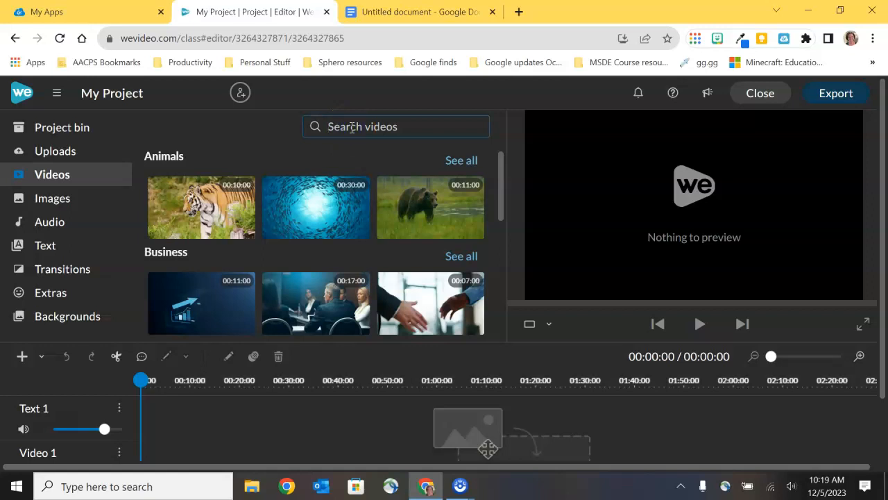
text(fall)
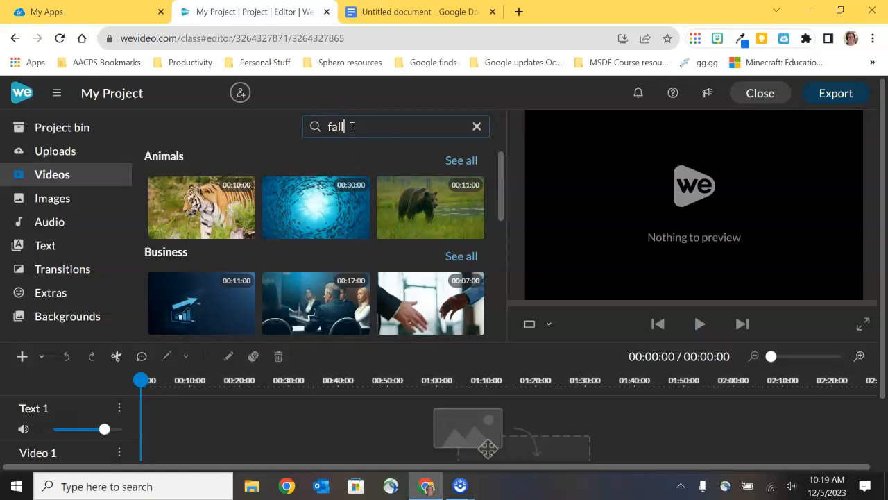
key(Return)
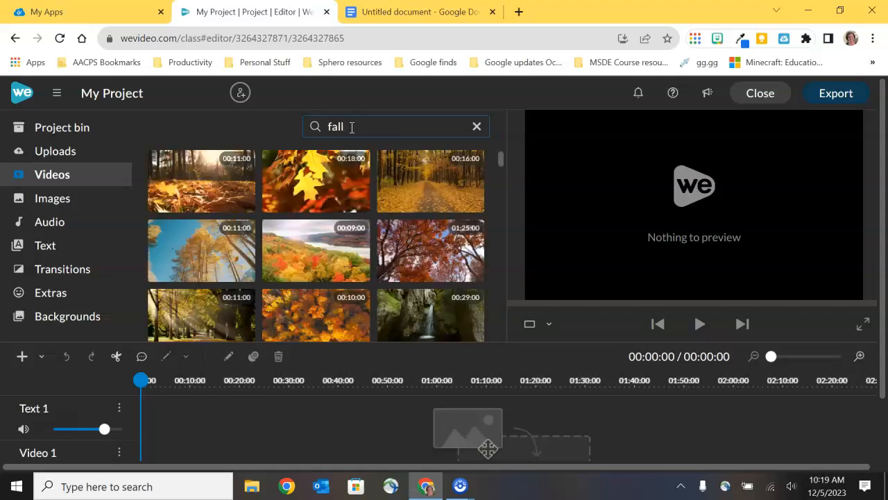
Preview the fall clips and add the 9-second river valley clip to the start of the Video 1 track.
click(348, 136)
click(352, 176)
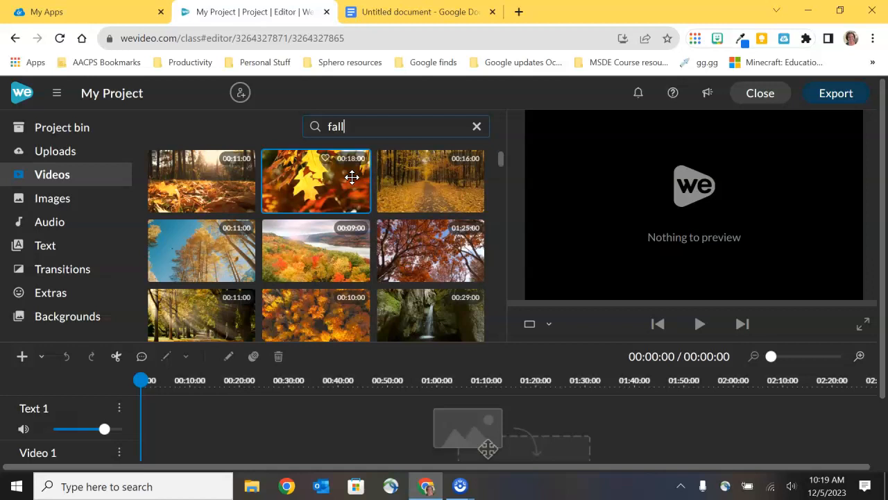
click(323, 248)
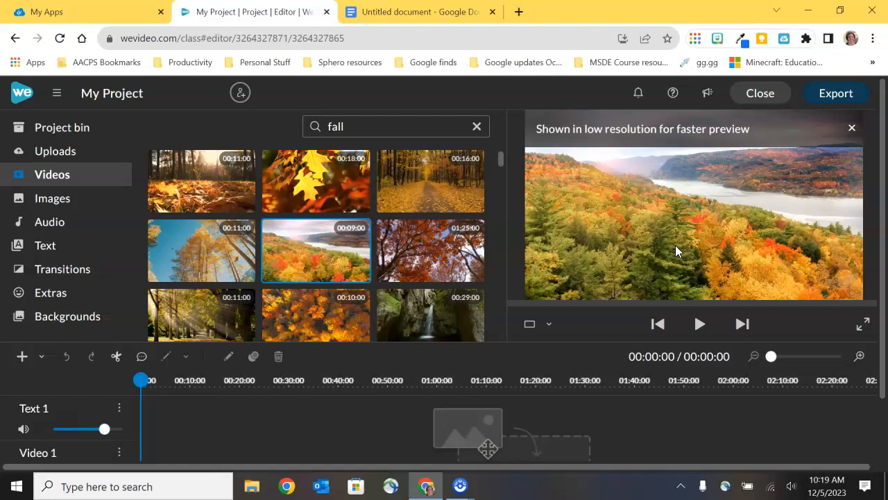
click(437, 242)
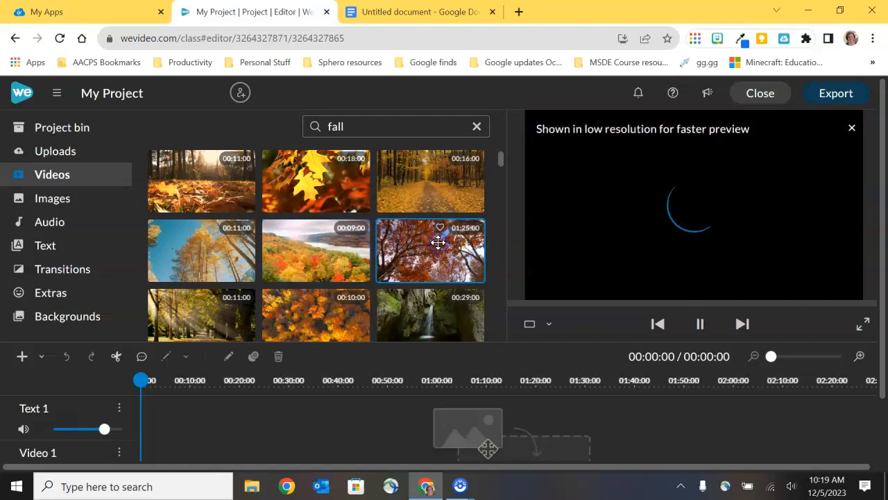
click(309, 256)
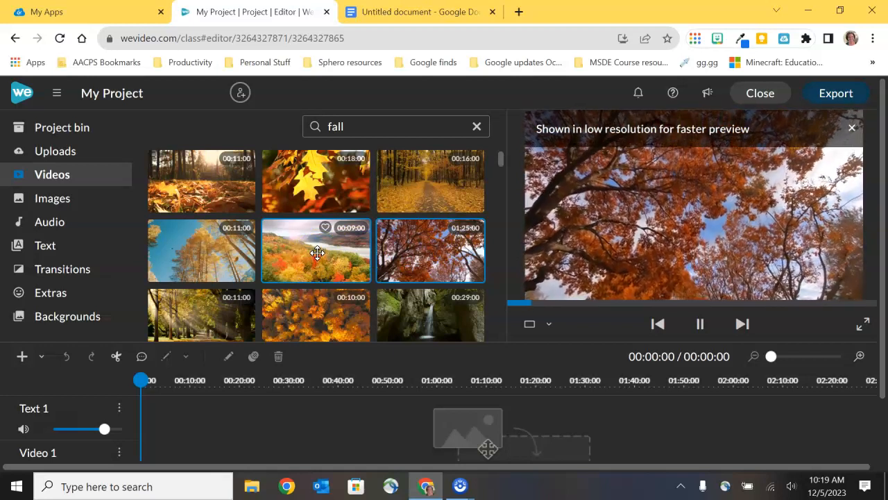
drag(317, 253, 153, 451)
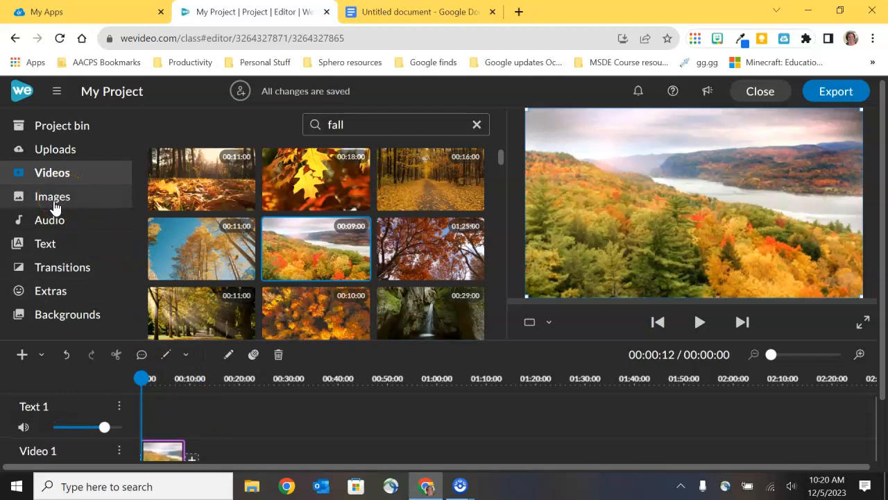
Search the stock images for "fall" and add the sunlit orange treetops photo after the clip on Video 1.
click(54, 201)
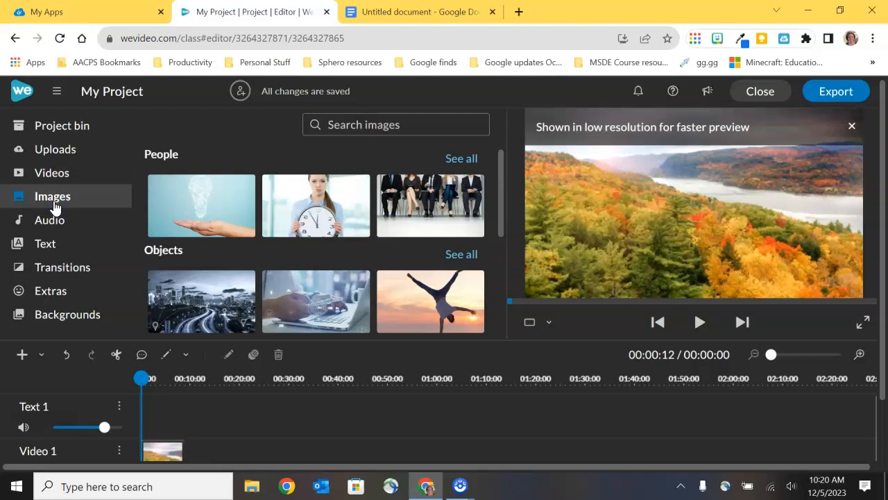
click(376, 124)
text(fall)
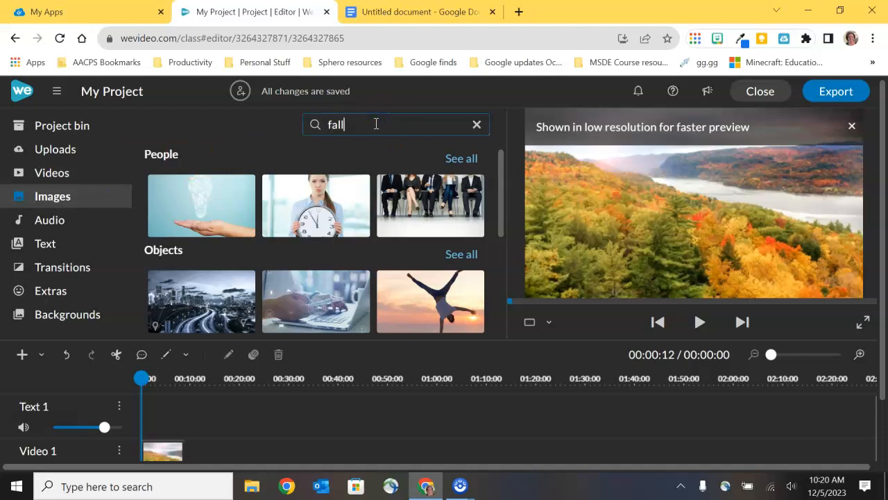
key(Return)
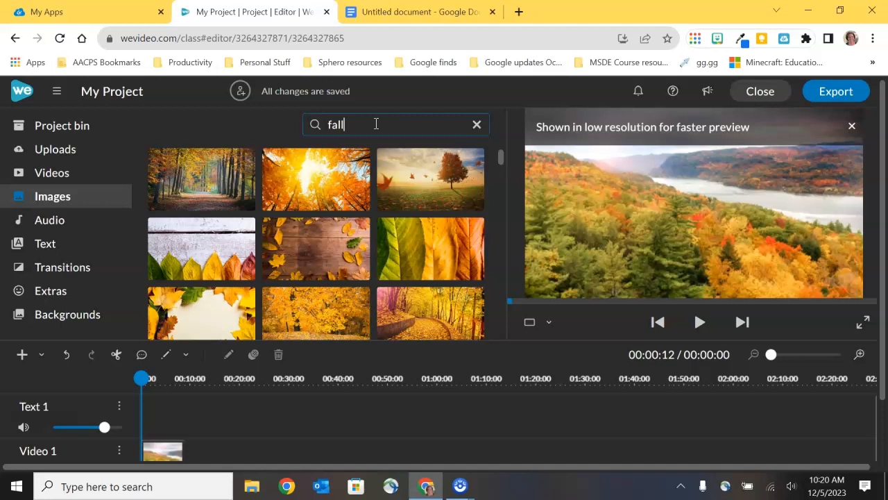
click(337, 174)
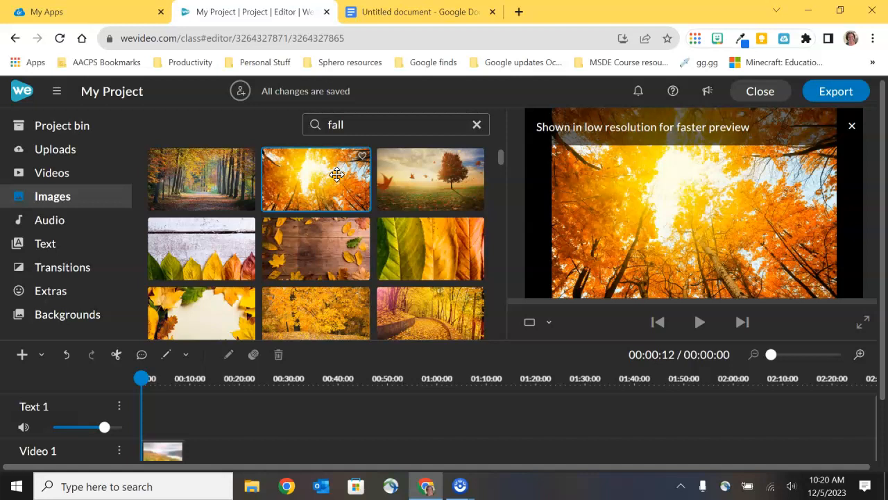
drag(298, 173, 199, 448)
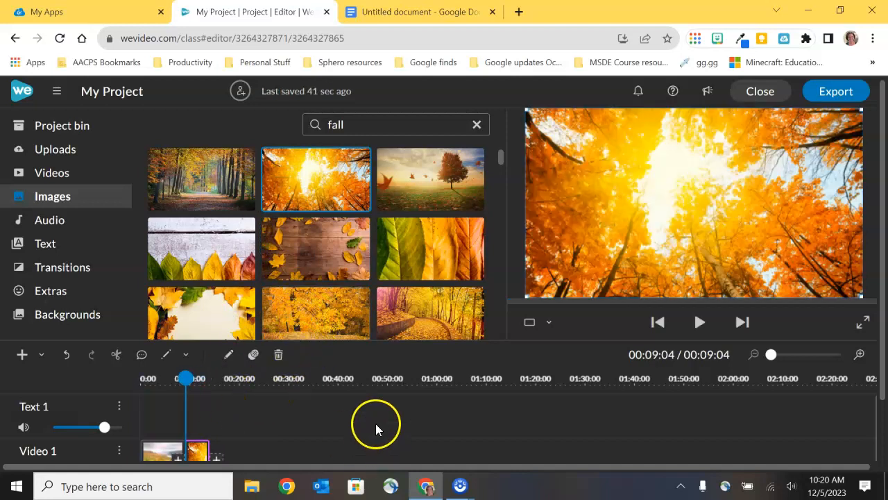
Move the playhead to the start of the timeline and play the clip and photo through.
scroll(881, 331, down, 1)
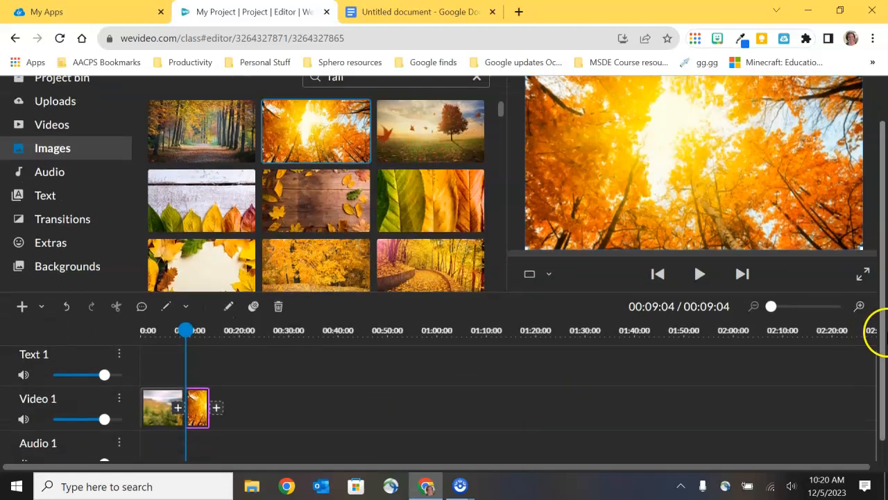
scroll(442, 386, down, 1)
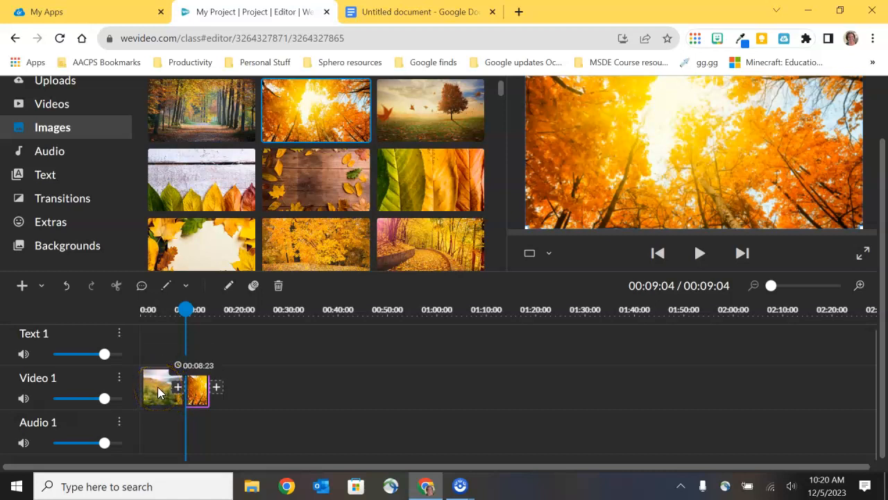
click(198, 385)
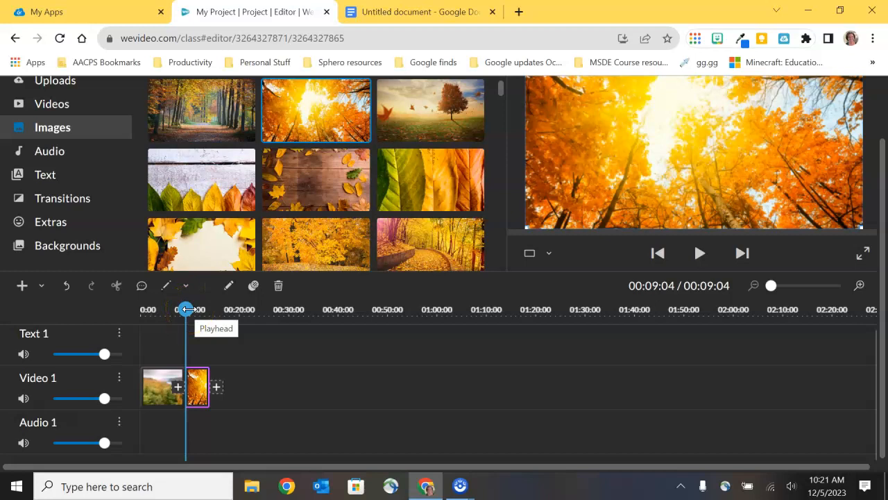
drag(188, 308, 129, 312)
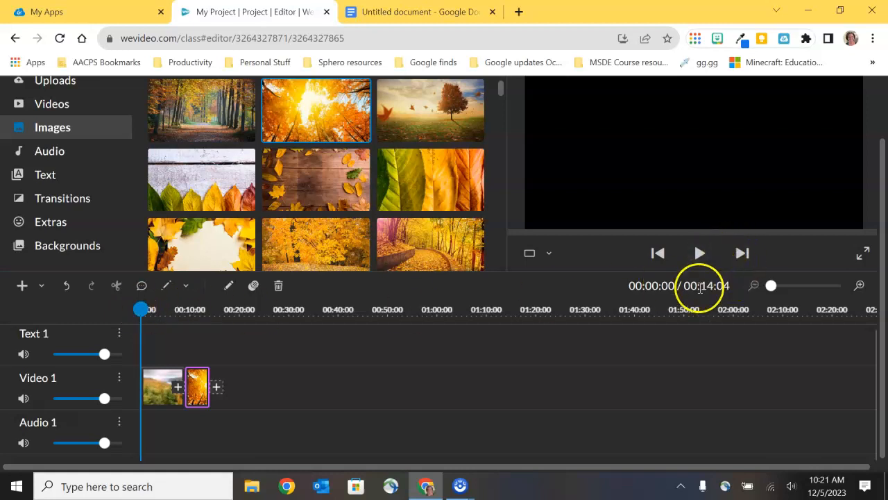
scroll(701, 287, up, 1)
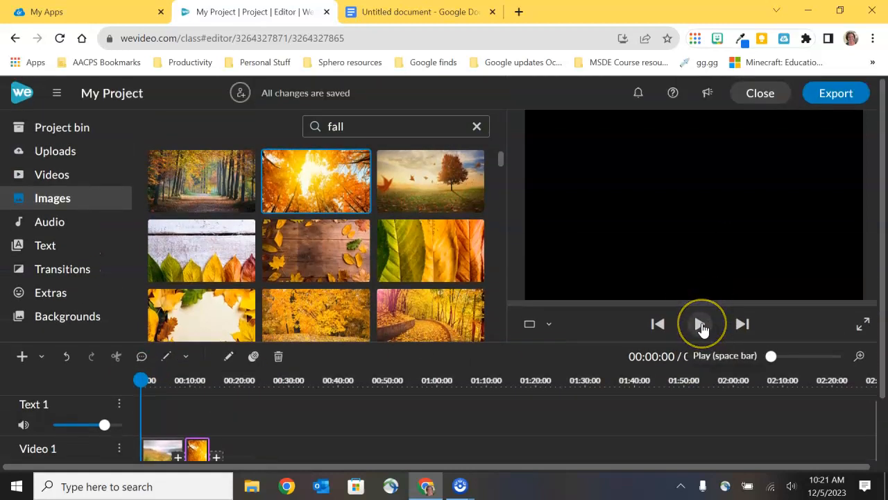
click(700, 324)
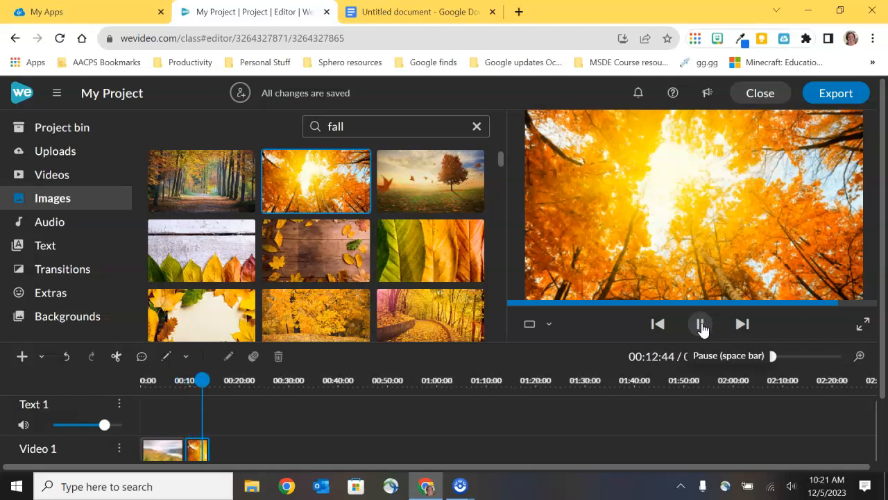
click(705, 326)
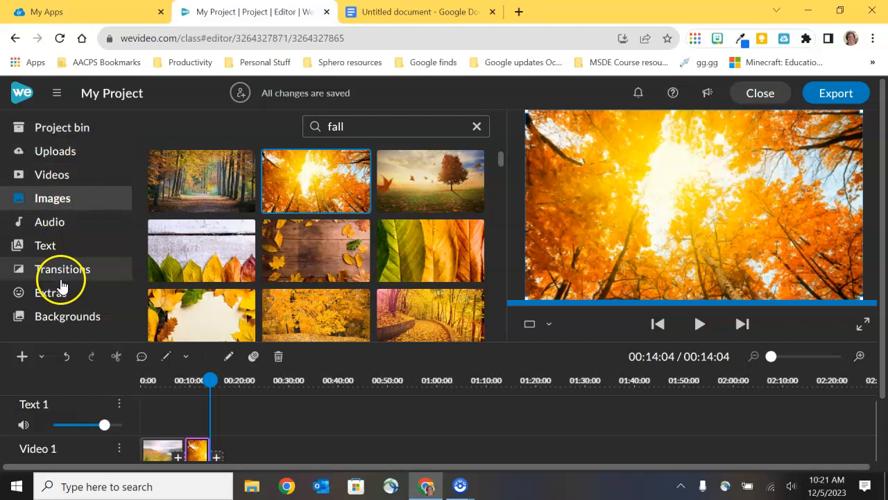
Open the project bin to view the media used in the project.
click(84, 131)
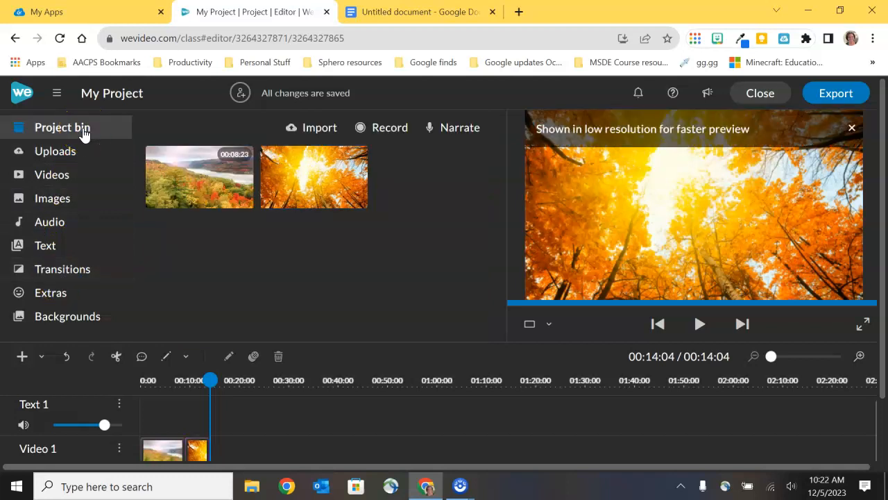